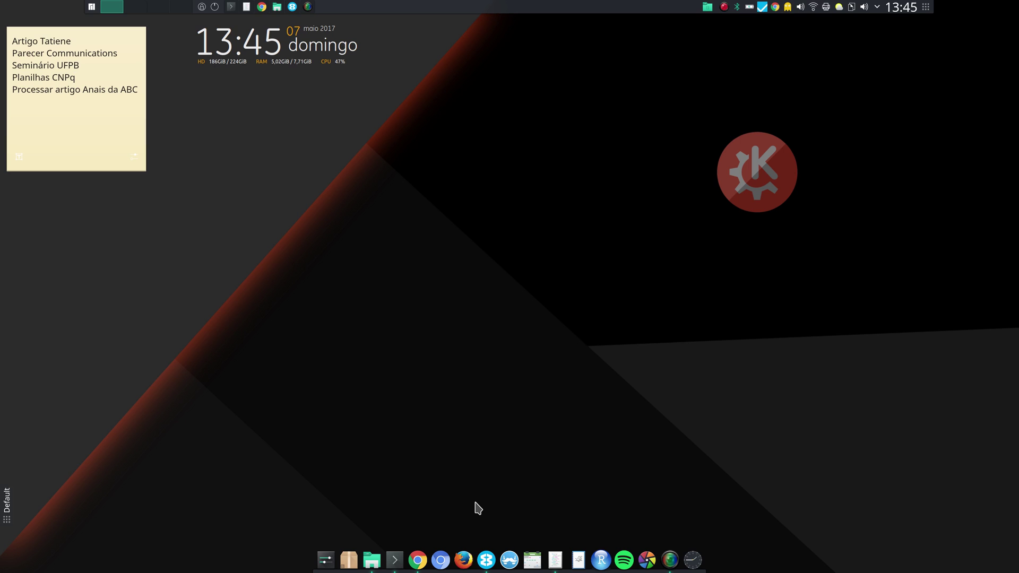
# - Launch Wavebox, switch to the second account's red-themed Mail inbox, and open Settings
pyautogui.click(489, 558)
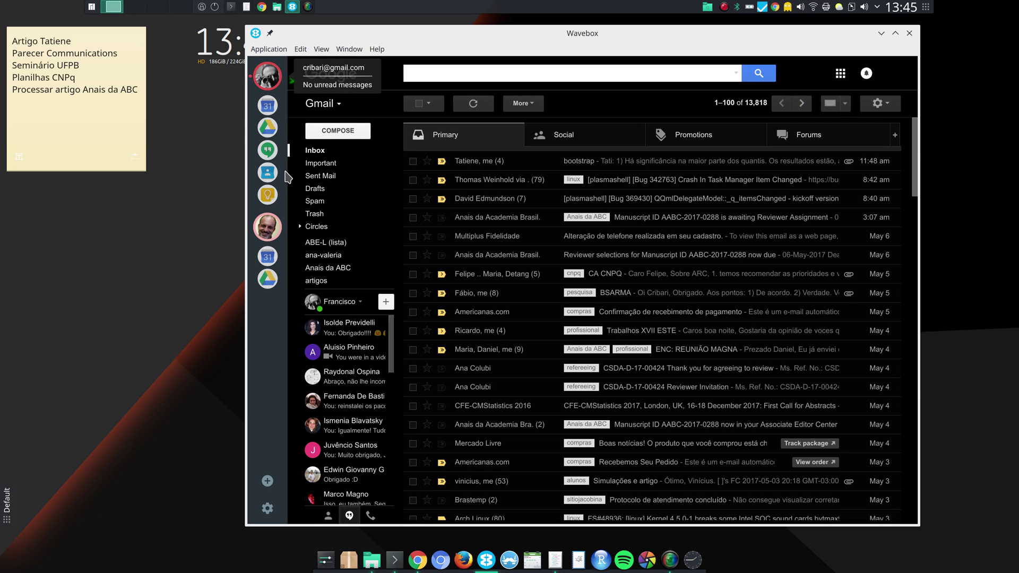
pyautogui.click(267, 233)
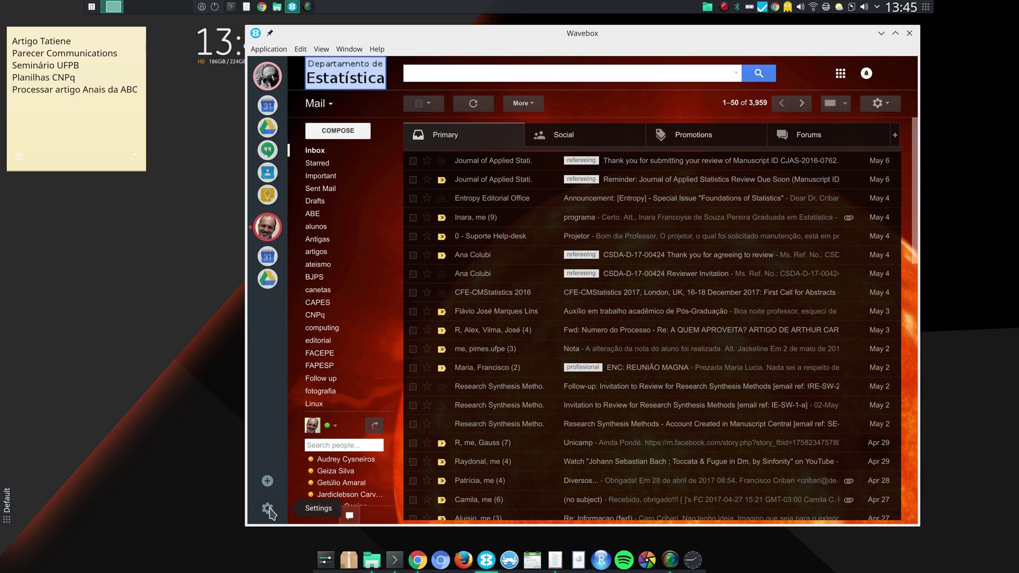
pyautogui.click(268, 510)
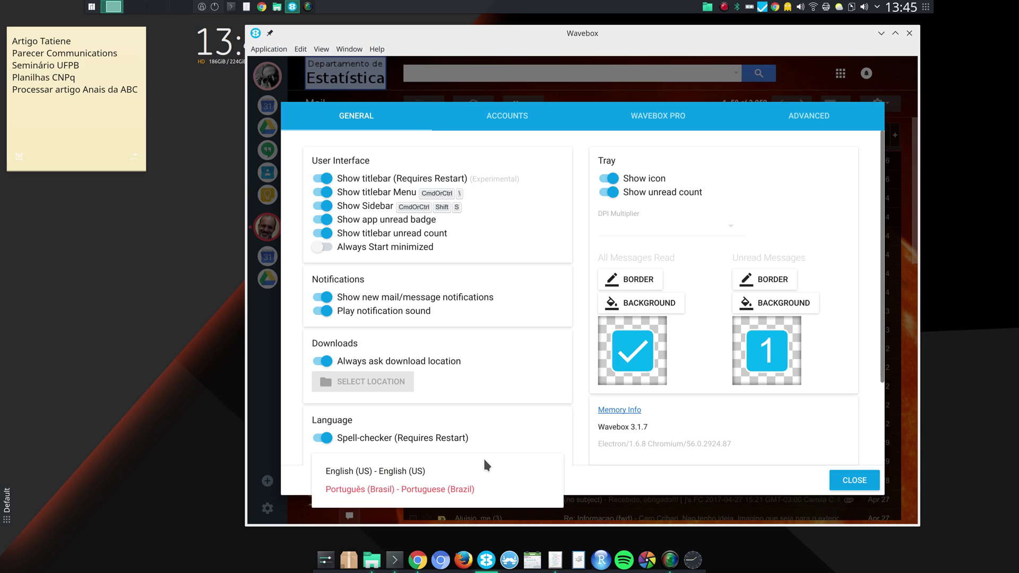
# - Close the spell-checker language list, leaving the language unchanged
pyautogui.click(529, 381)
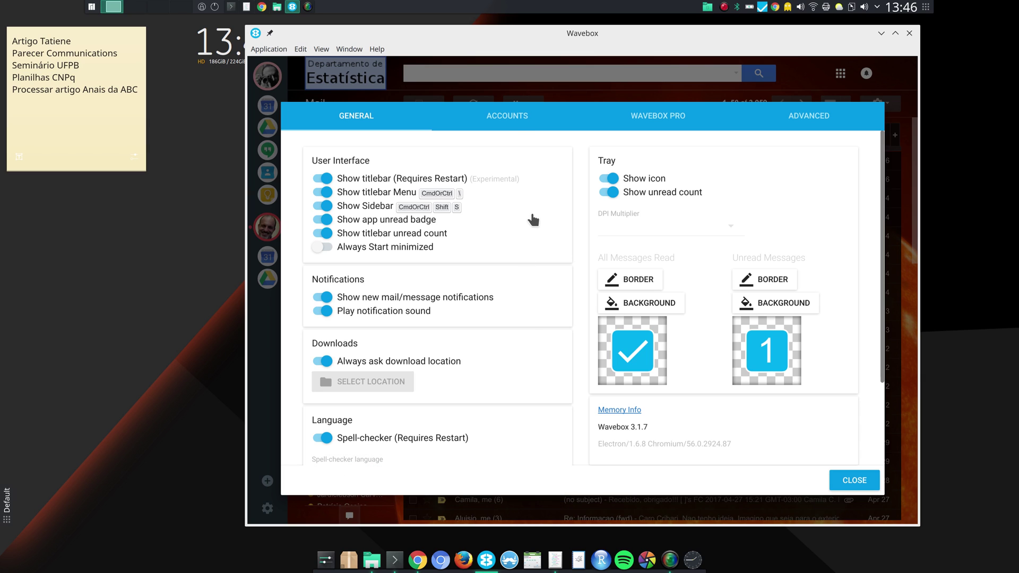
# - Review the Accounts tab's Services cards, then close Settings and minimise Wavebox
pyautogui.click(514, 124)
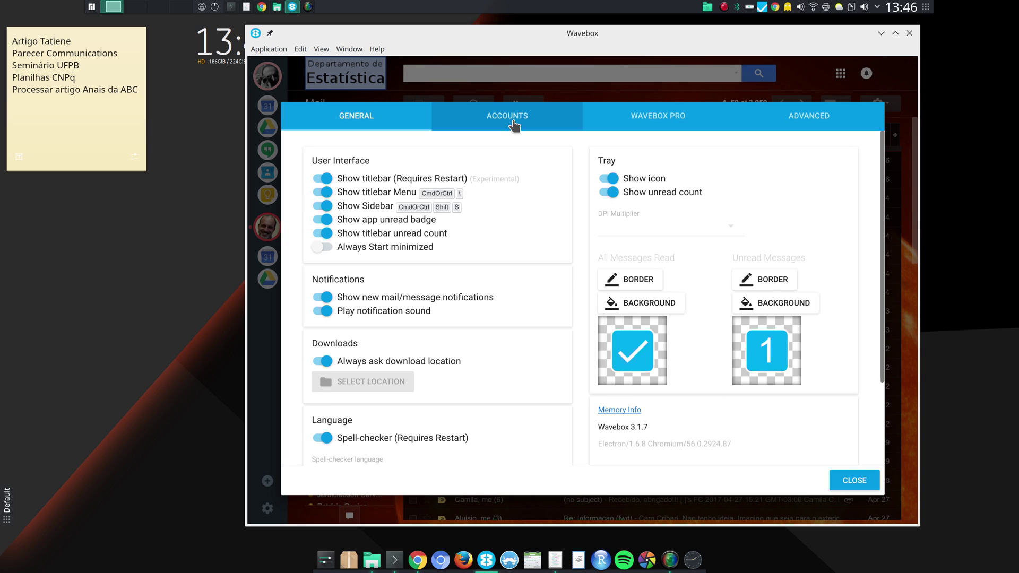
pyautogui.scroll(-5, 523, 261)
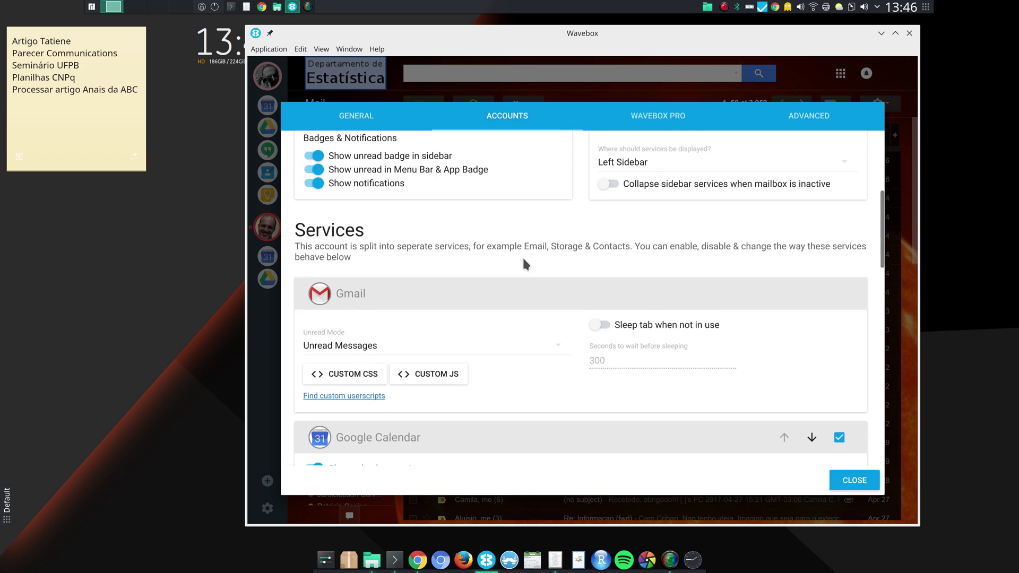
pyautogui.scroll(-5, 523, 260)
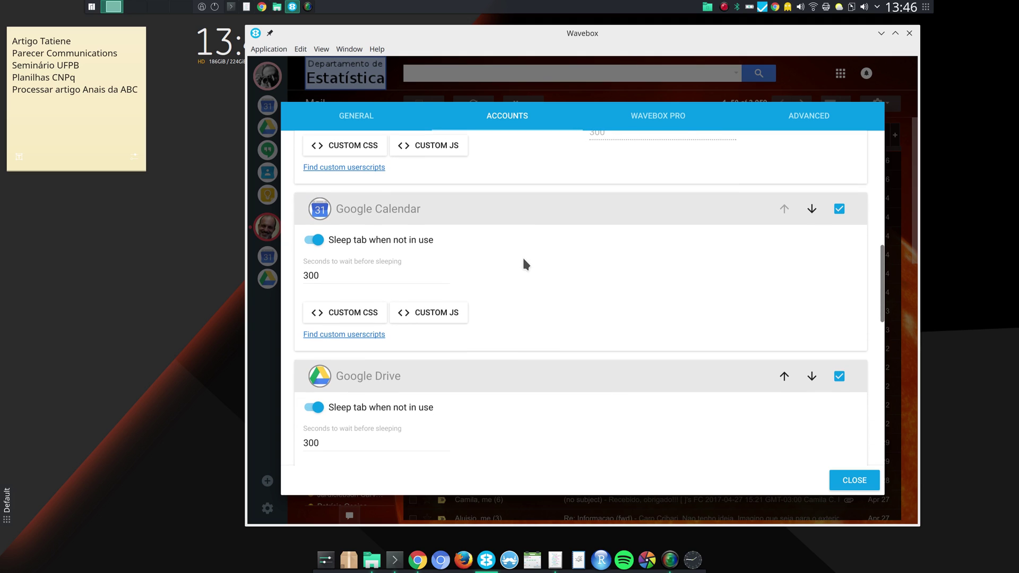
pyautogui.scroll(10, 523, 260)
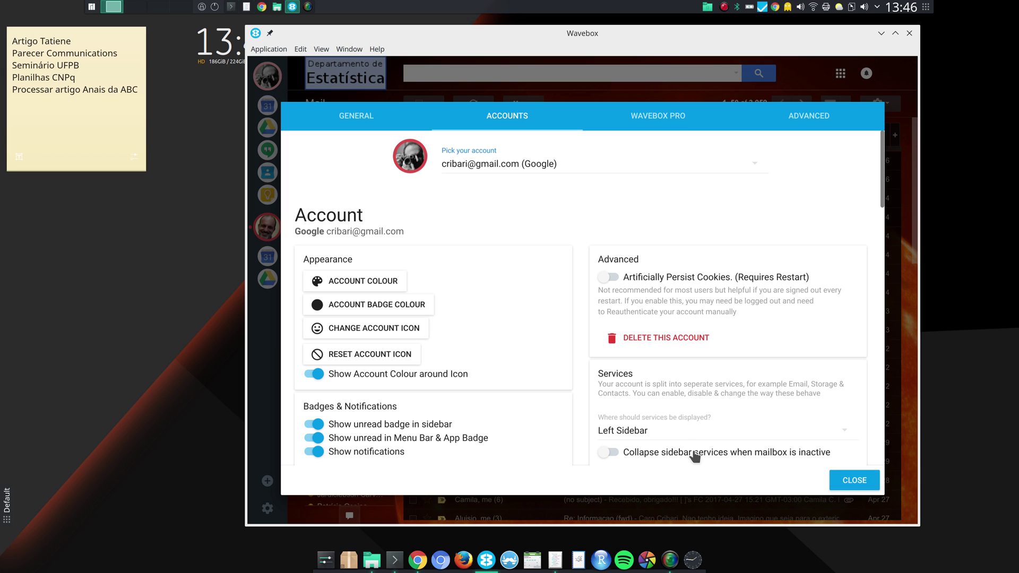
pyautogui.click(835, 479)
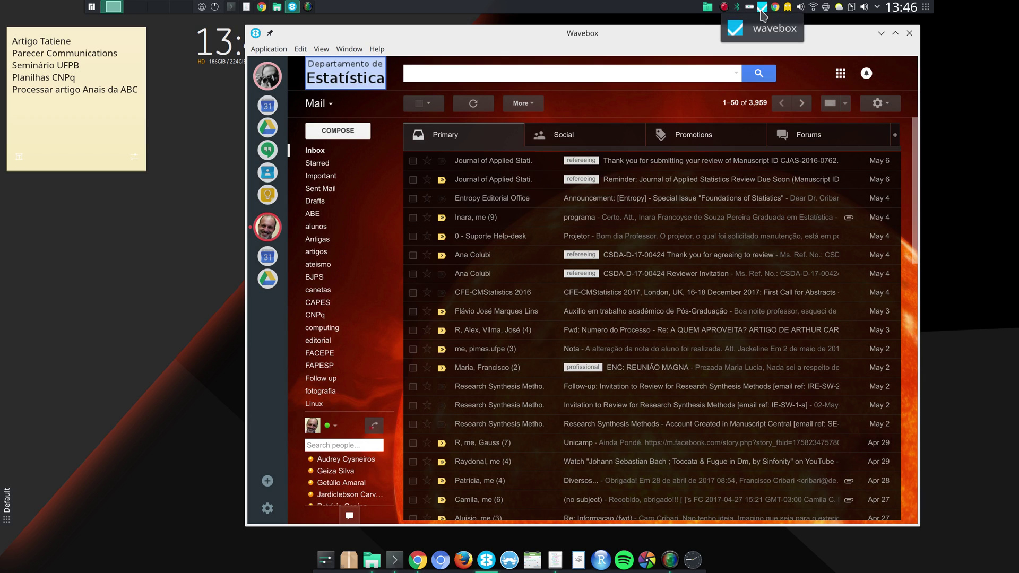
pyautogui.click(881, 33)
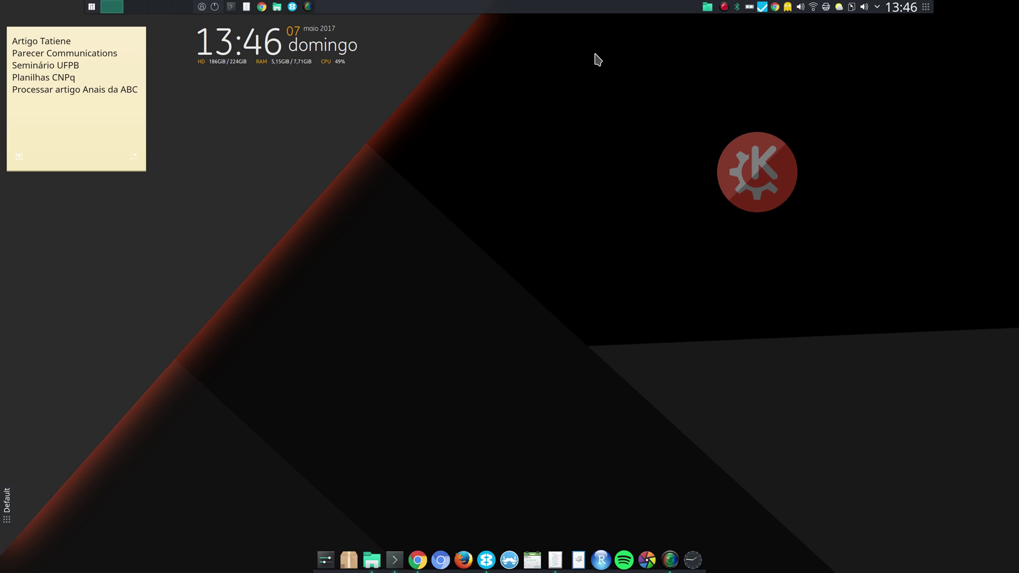
# - Search Google for 'wavebox' with KRunner's gg:wavebox shortcut and open the wavebox.io result
pyautogui.hotkey('alt', 'space')
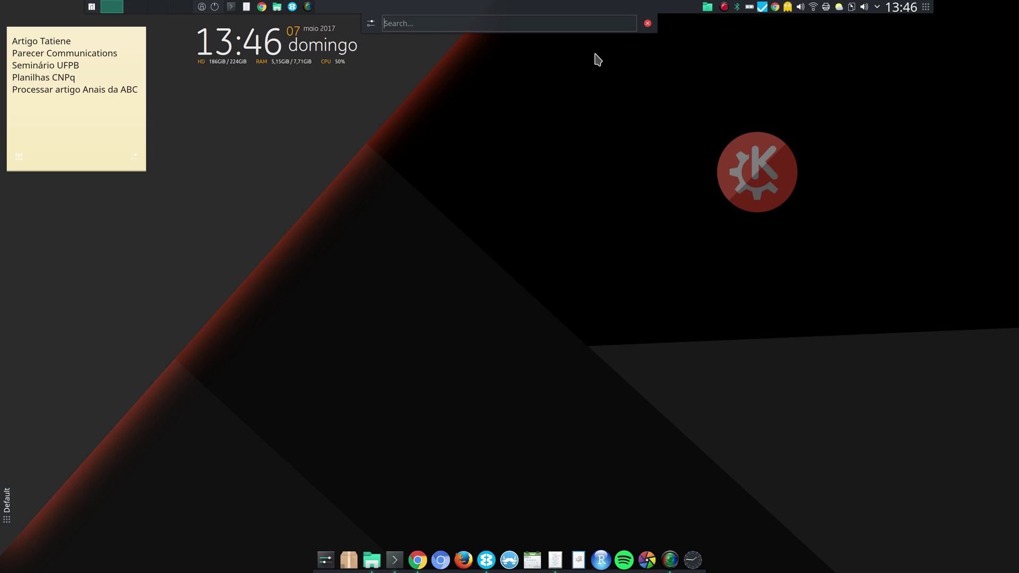
pyautogui.write('gg:')
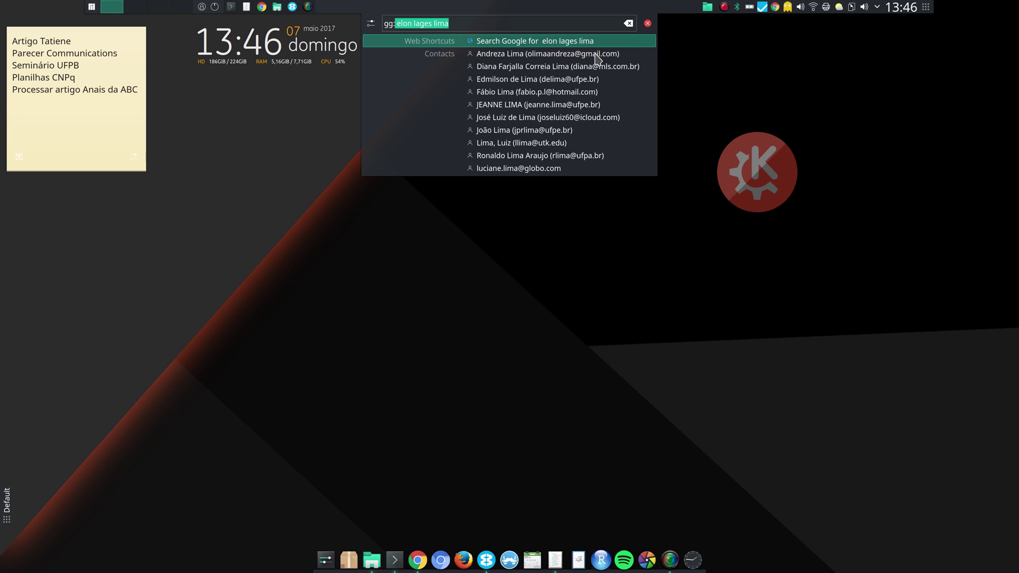
pyautogui.write('wavebox')
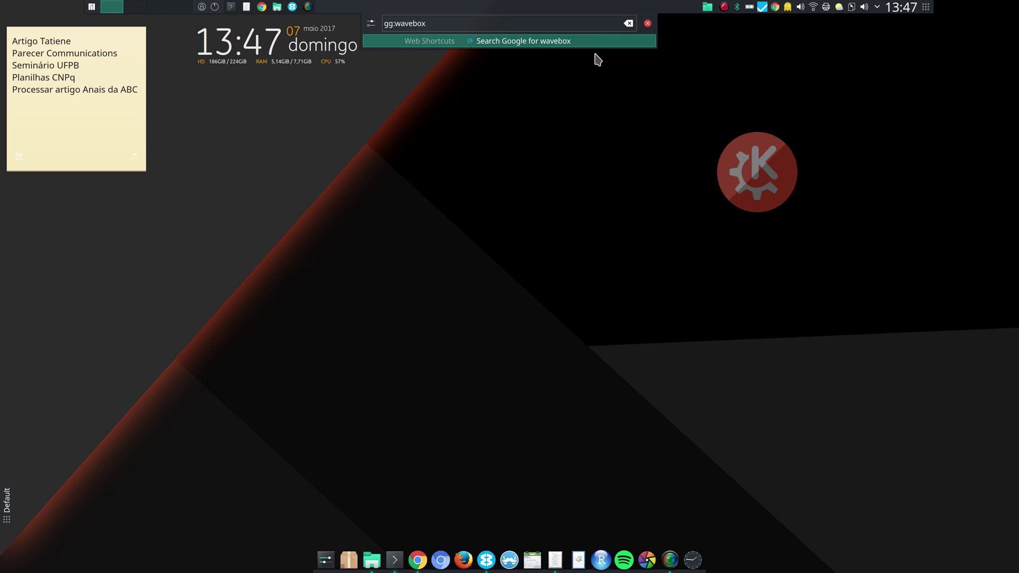
pyautogui.press('Return')
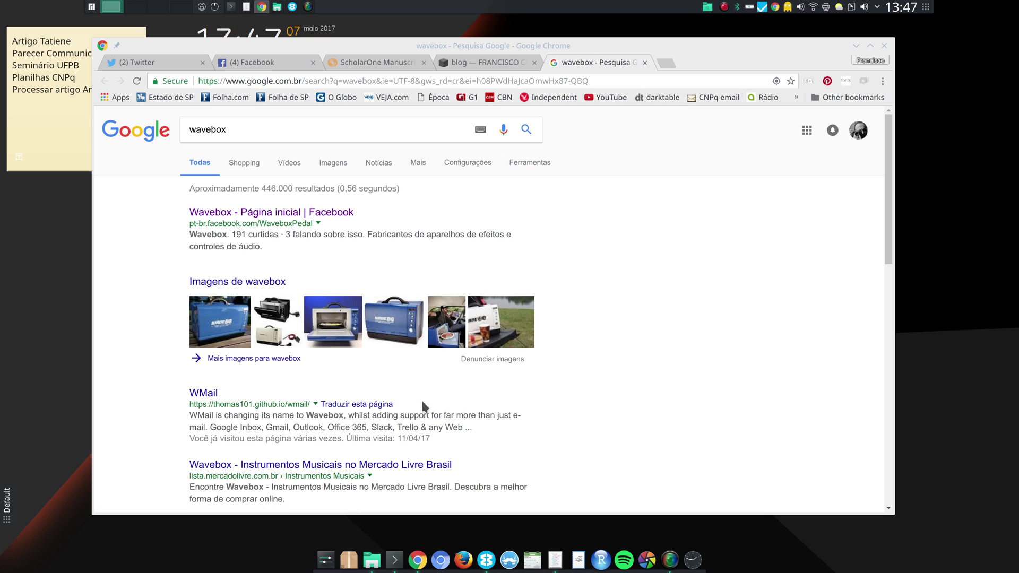
pyautogui.scroll(-3, 579, 377)
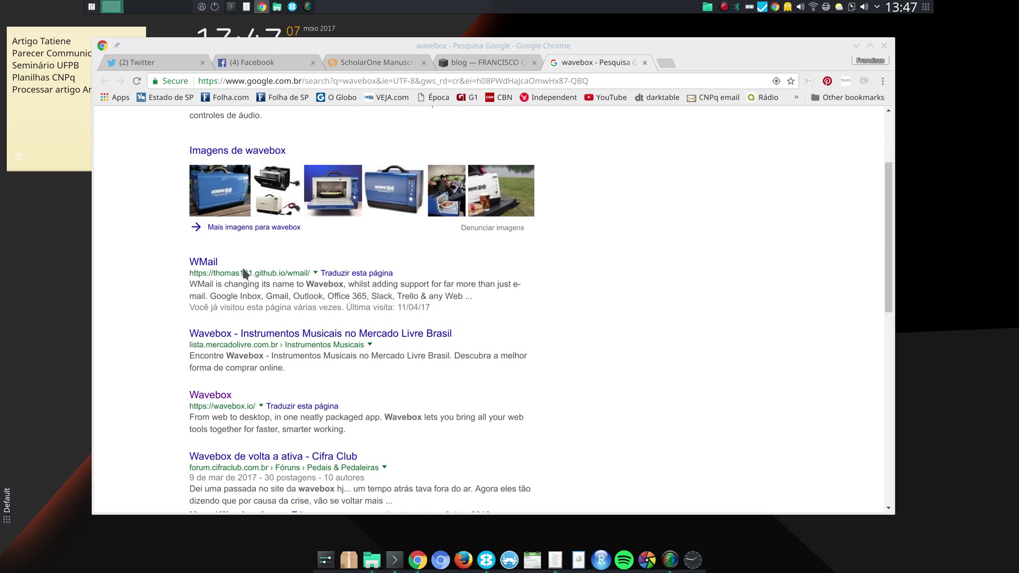
pyautogui.scroll(-2, 698, 295)
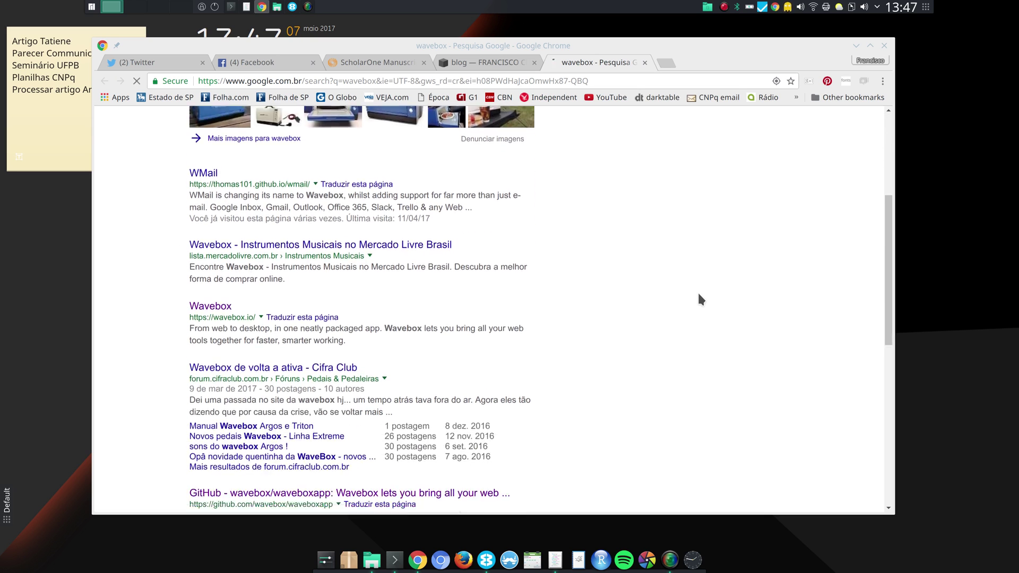
pyautogui.click(216, 310)
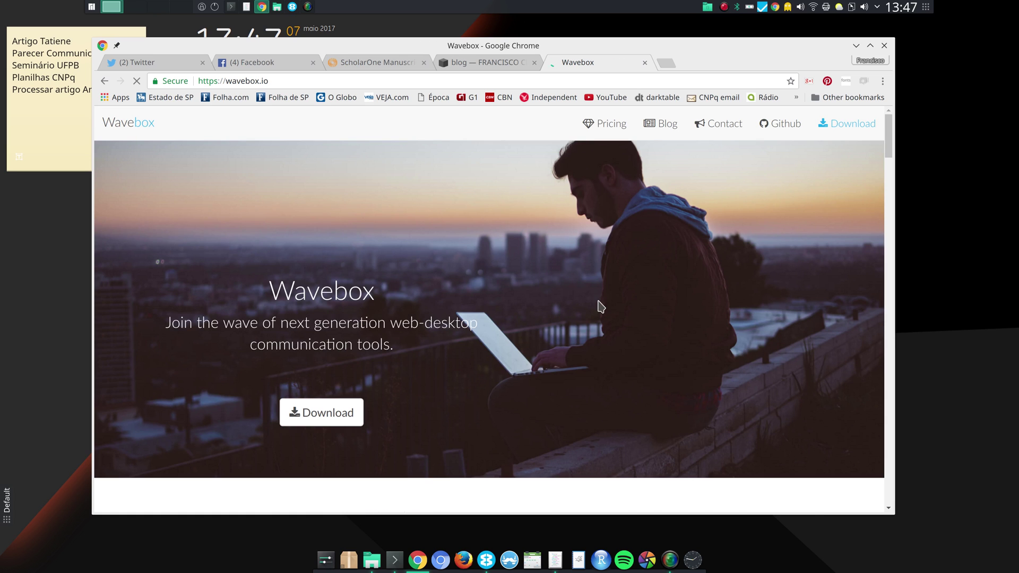
pyautogui.scroll(-7, 601, 307)
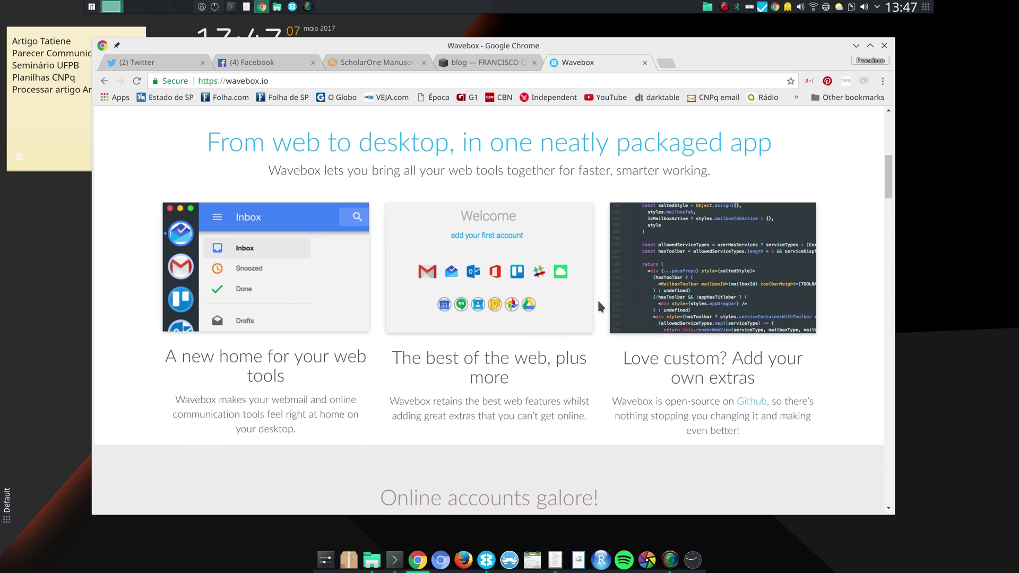
pyautogui.scroll(-5, 598, 307)
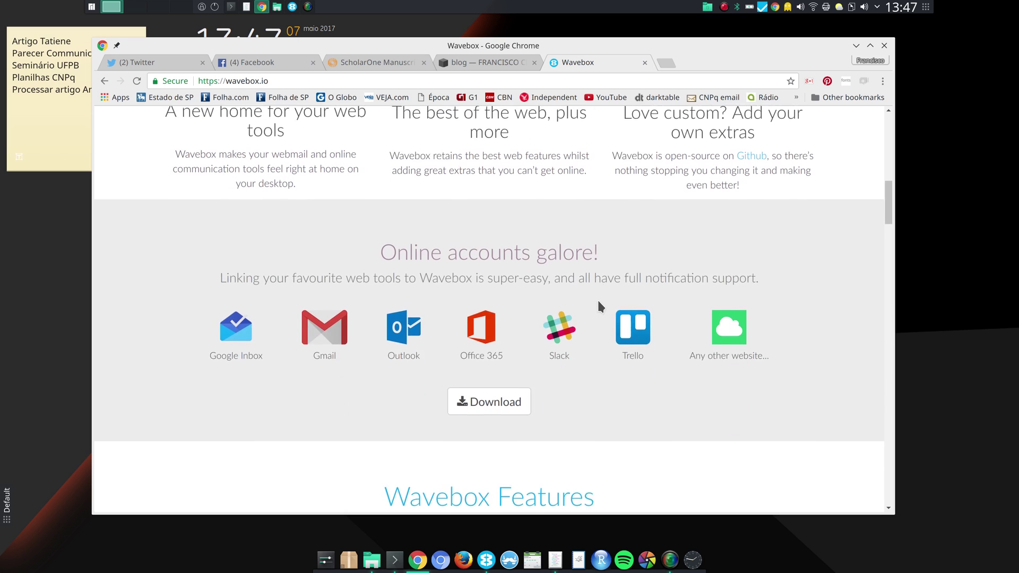
pyautogui.scroll(-2, 600, 307)
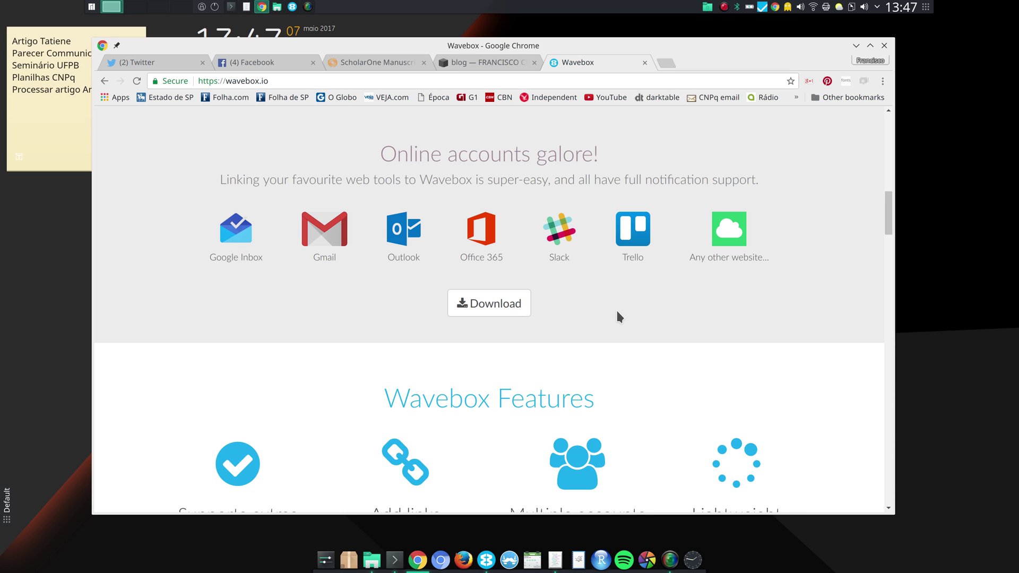
pyautogui.scroll(-5, 618, 314)
pyautogui.scroll(-3, 618, 310)
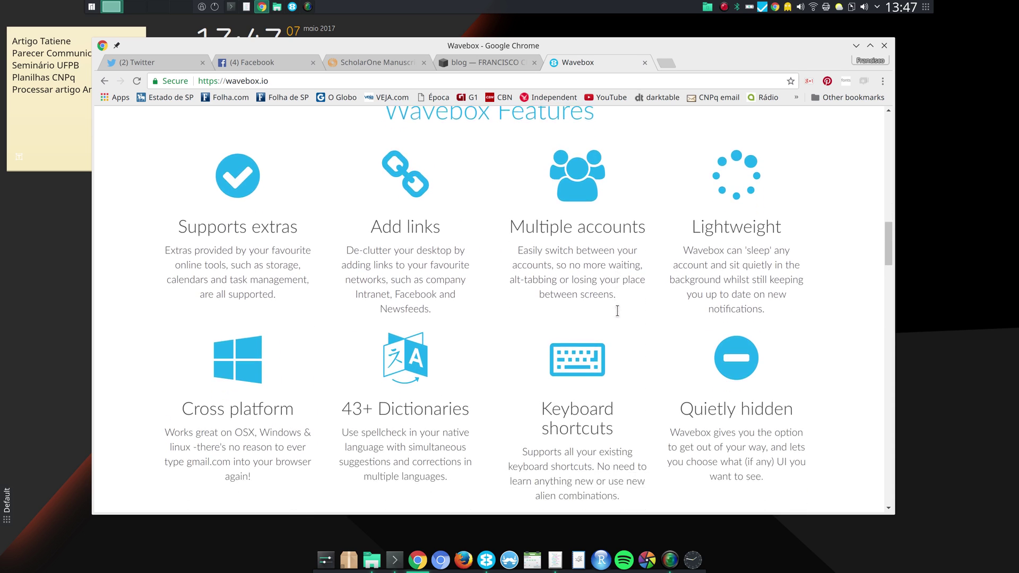
pyautogui.scroll(-8, 617, 313)
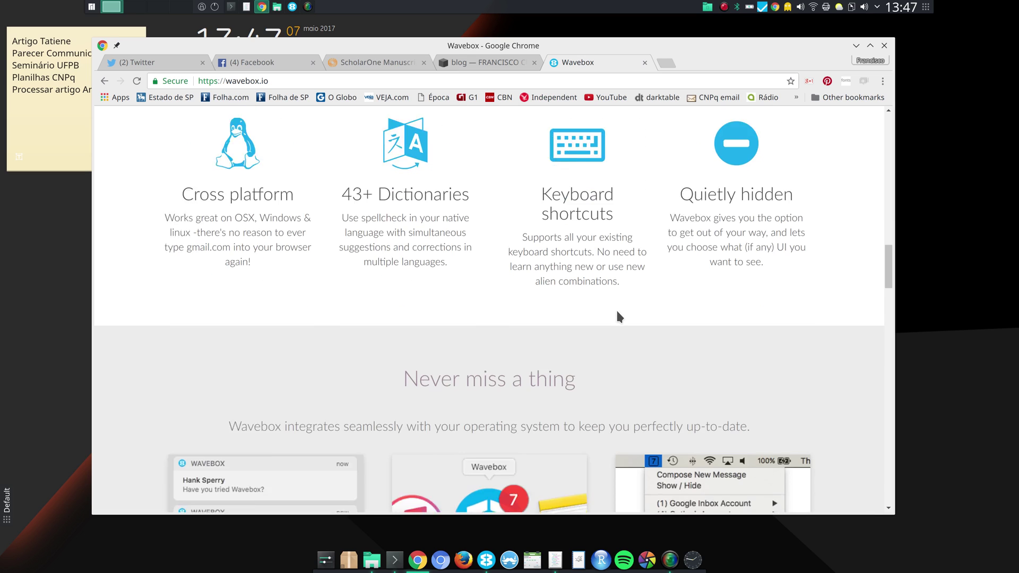
pyautogui.scroll(-5, 617, 313)
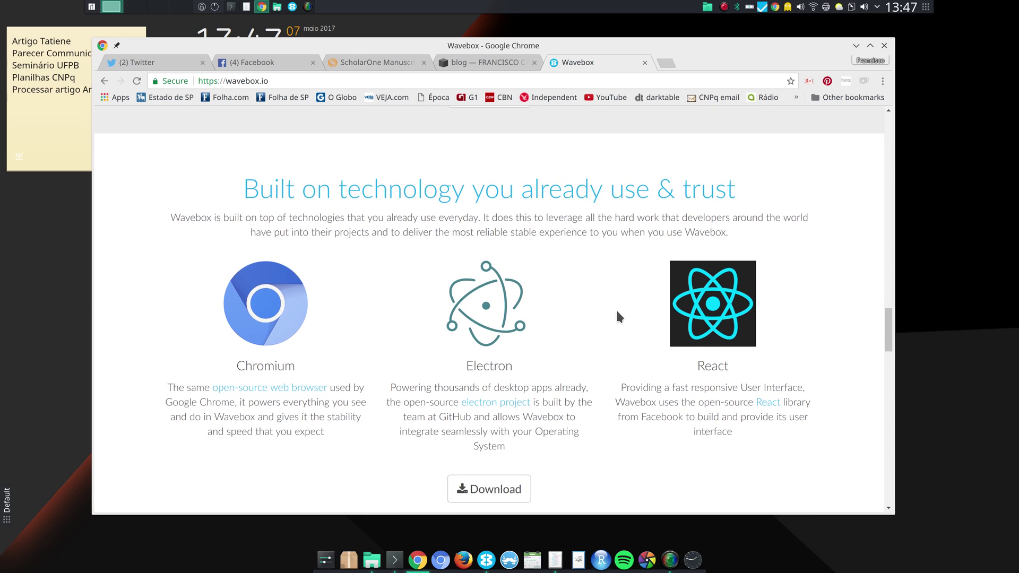
pyautogui.scroll(-6, 617, 317)
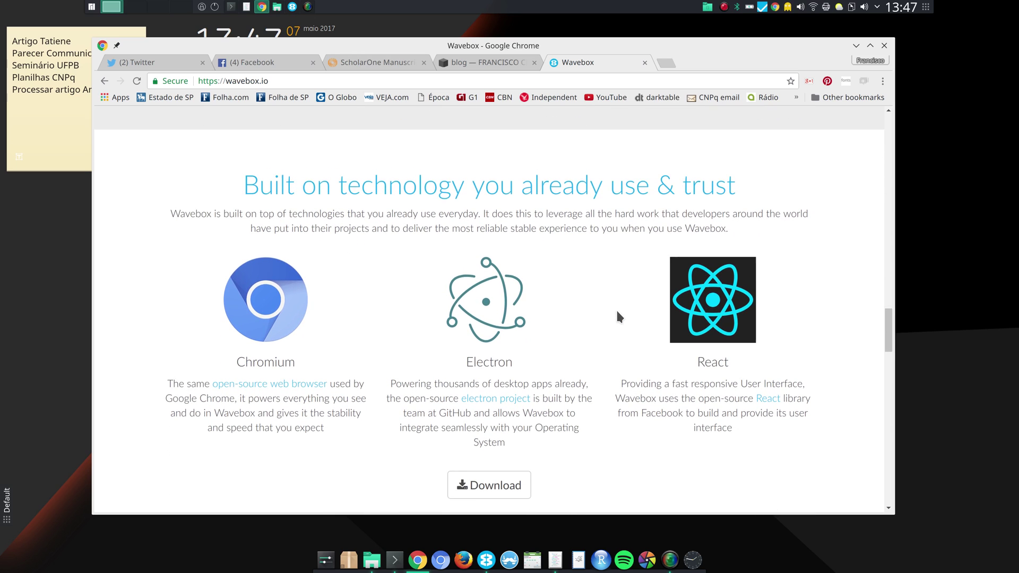
pyautogui.scroll(-5, 618, 317)
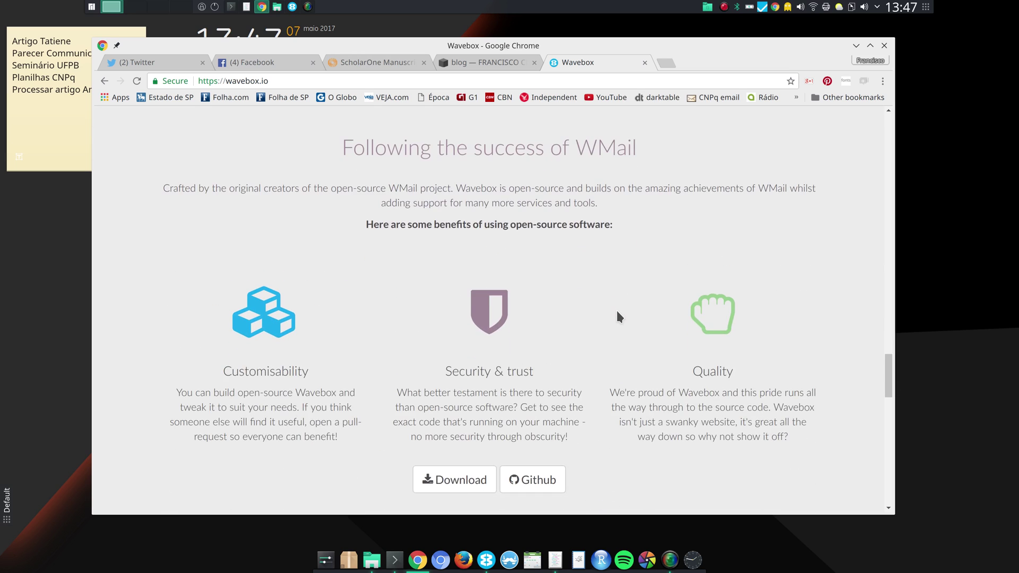
pyautogui.scroll(-10, 618, 317)
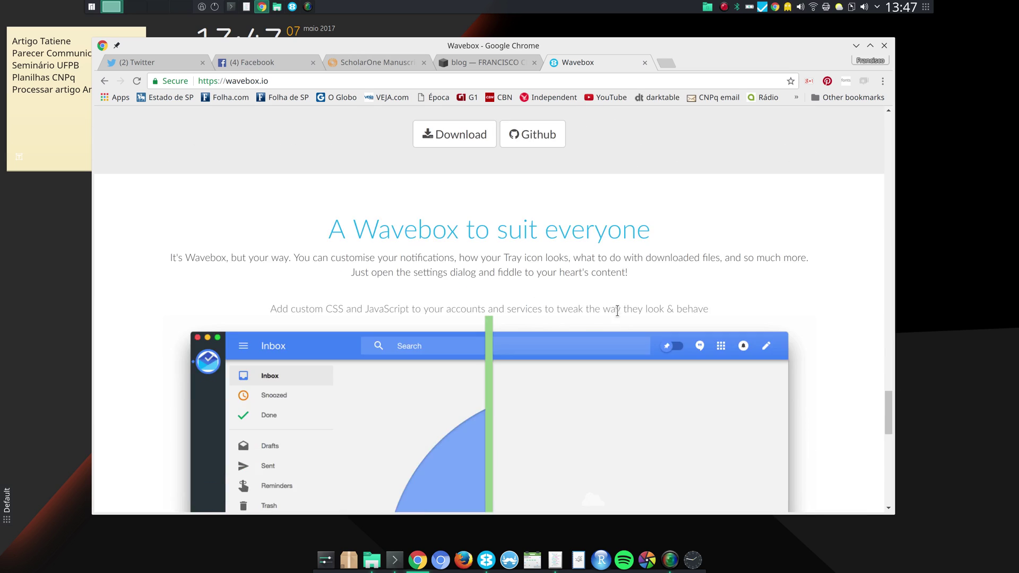
pyautogui.scroll(-5, 618, 317)
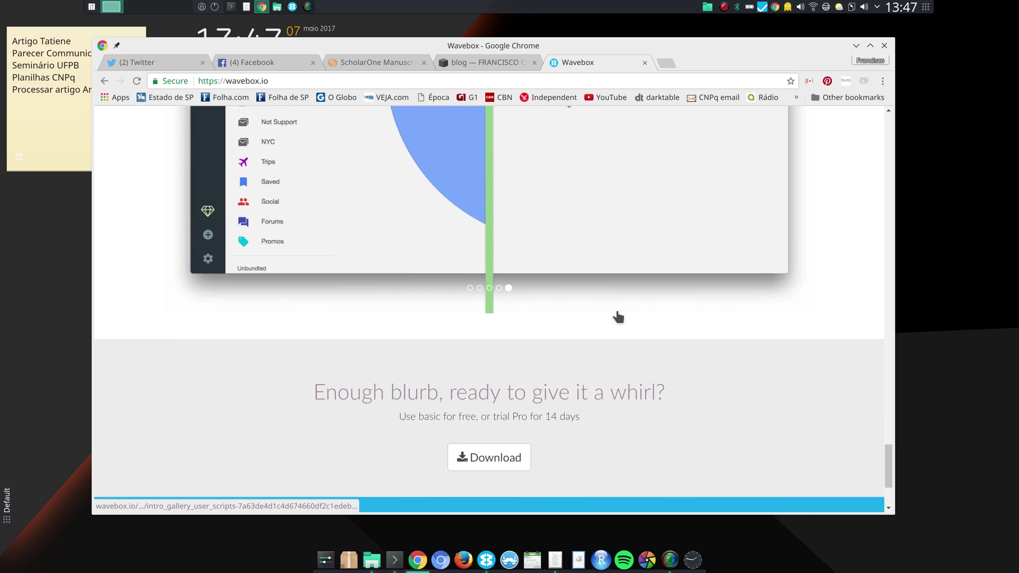
pyautogui.scroll(20, 618, 317)
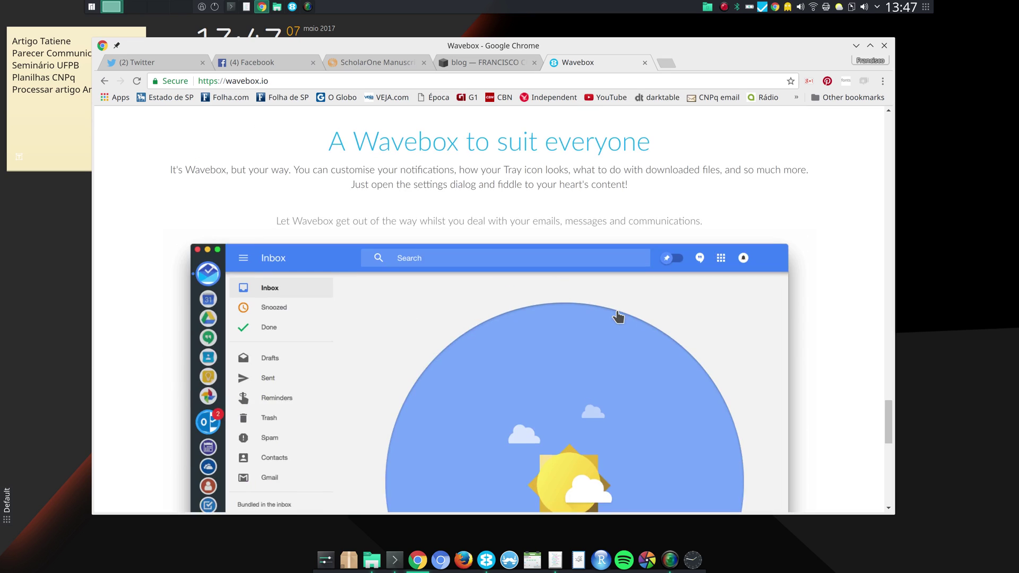
pyautogui.scroll(20, 618, 317)
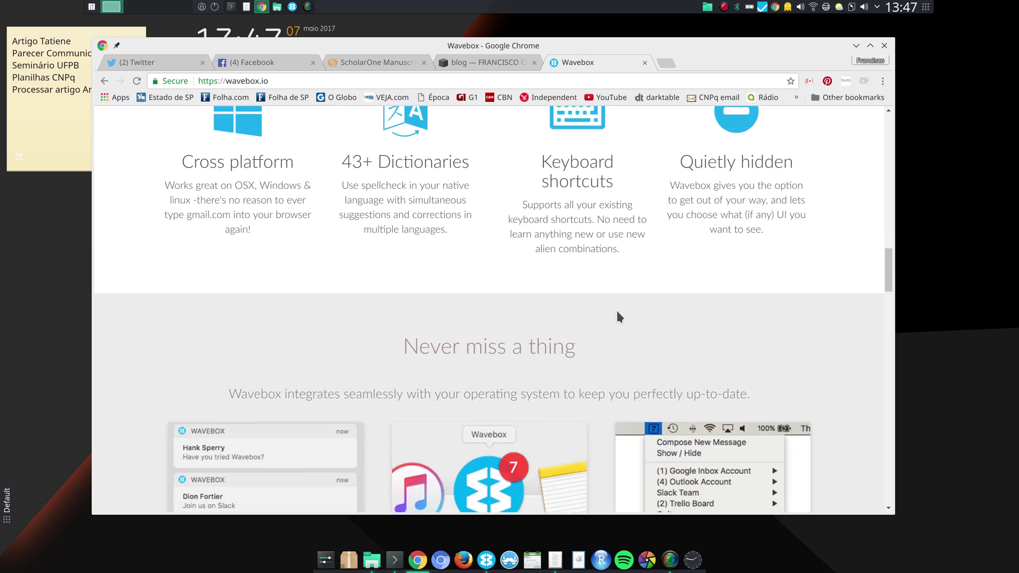
pyautogui.scroll(5, 618, 317)
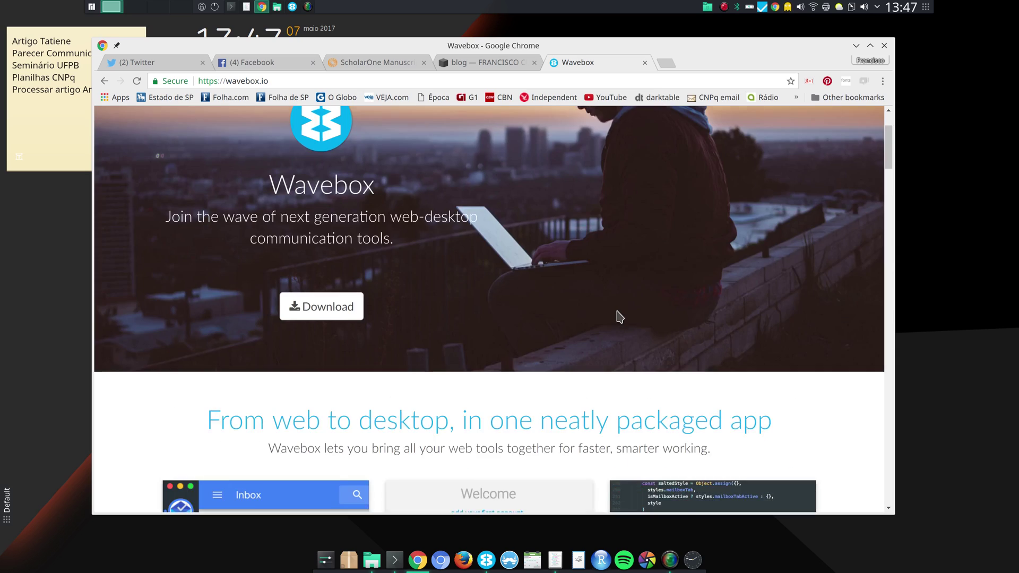
pyautogui.scroll(-2, 620, 317)
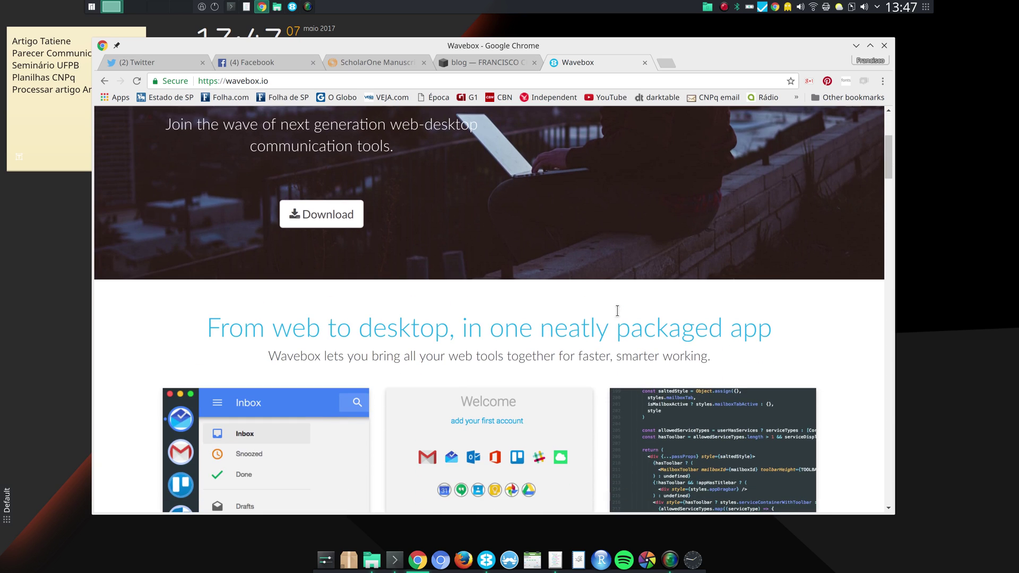
pyautogui.scroll(4, 619, 317)
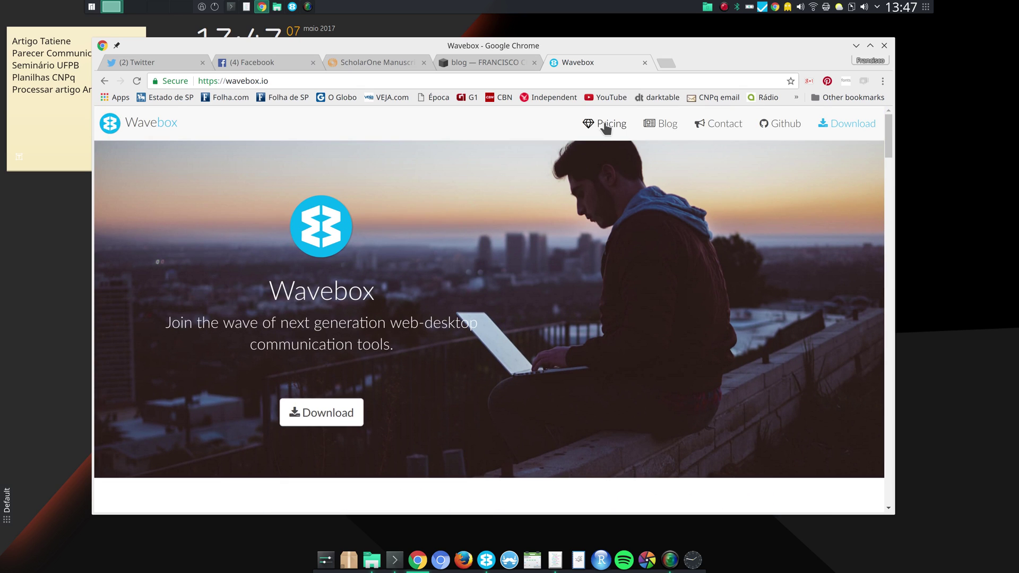
# - View the Basic, Wavebox Pro and Enterprise pricing cards, then minimise Chrome
pyautogui.click(610, 127)
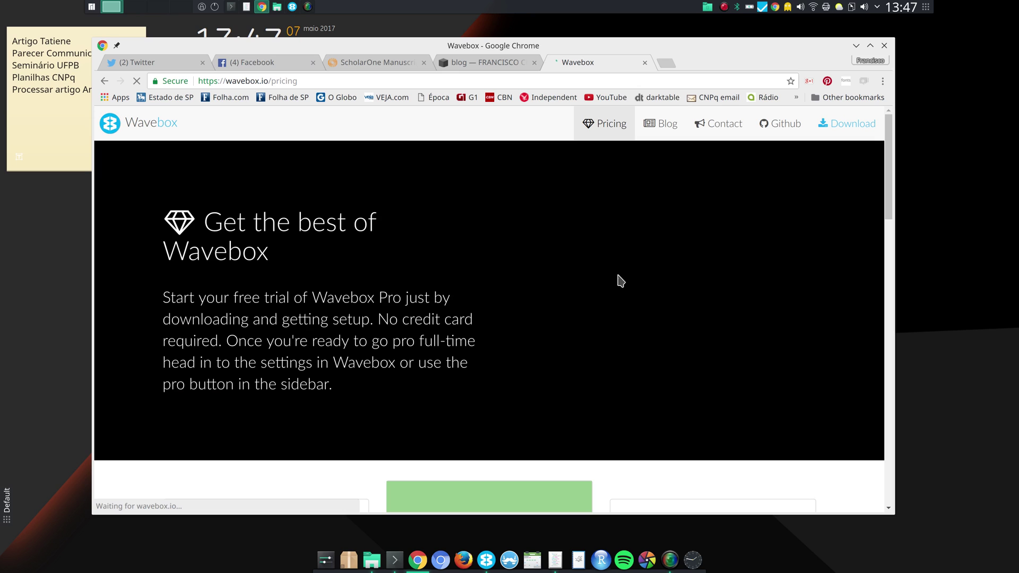
pyautogui.scroll(-7, 498, 353)
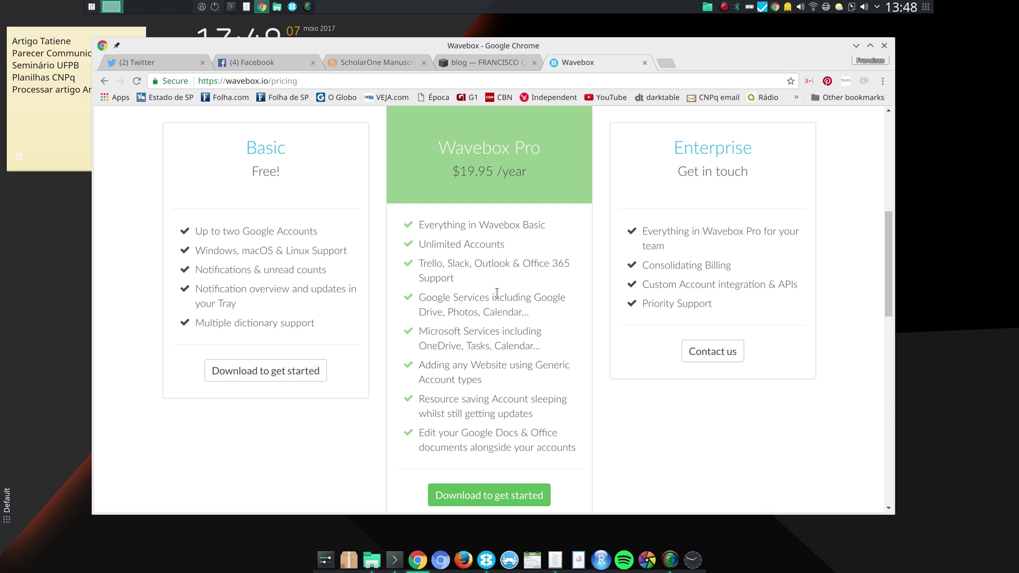
pyautogui.scroll(7, 496, 294)
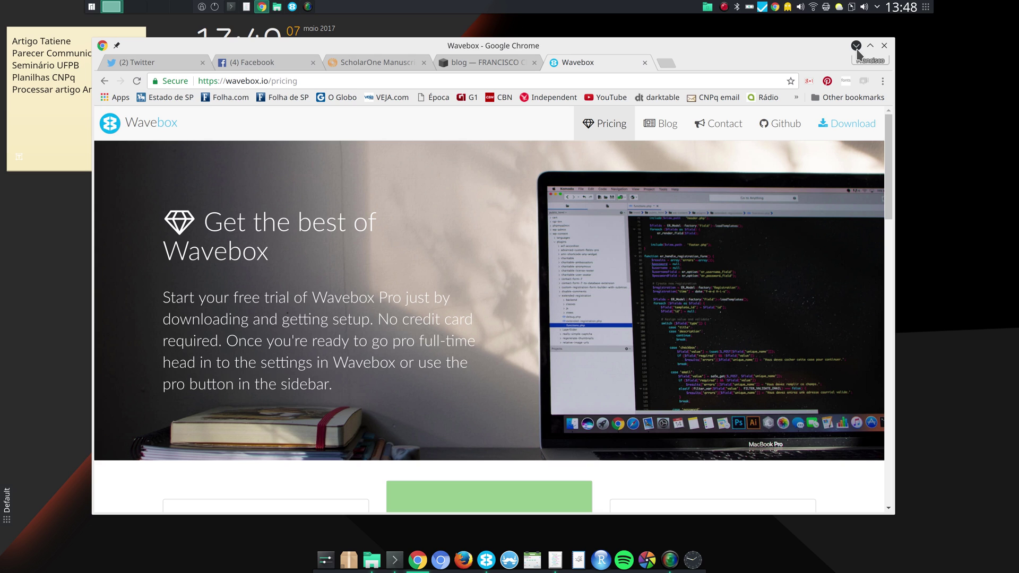
pyautogui.click(856, 45)
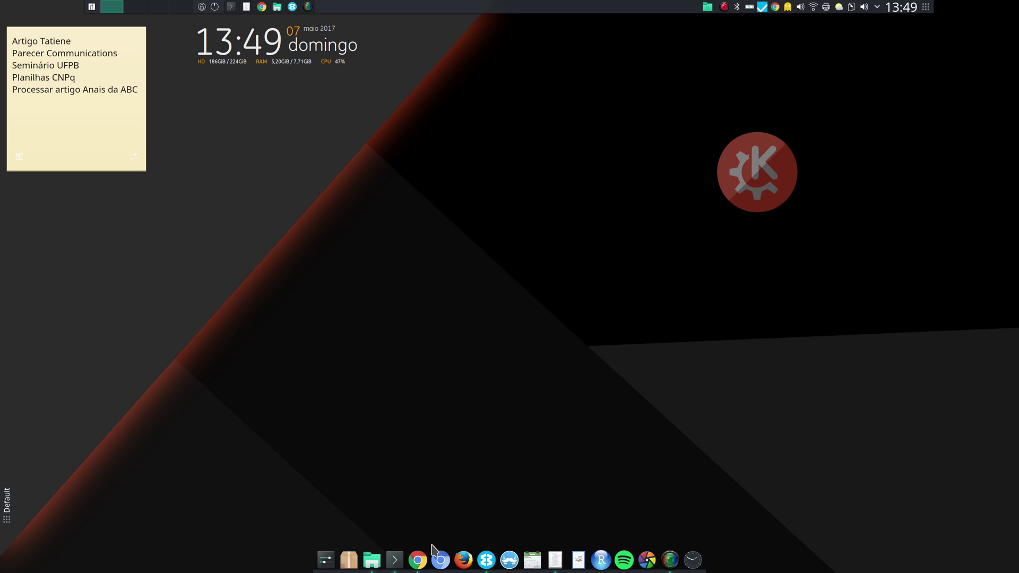
pyautogui.click(422, 563)
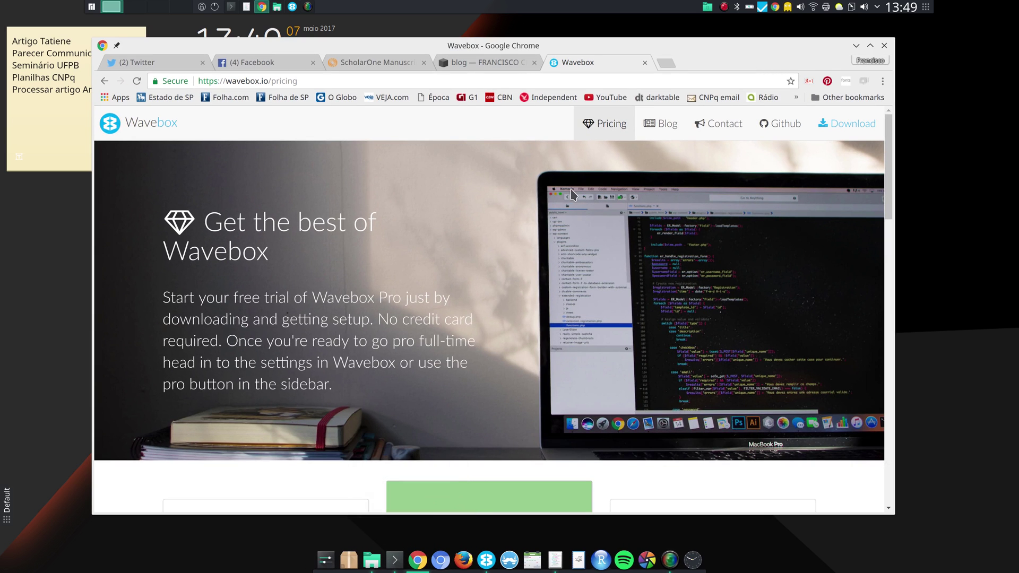
# - Open the Wavebox download page with its 64-bit debian and tar options, then minimise Chrome
pyautogui.scroll(-1, 503, 194)
pyautogui.scroll(1, 503, 194)
pyautogui.scroll(-5, 503, 194)
pyautogui.scroll(5, 504, 194)
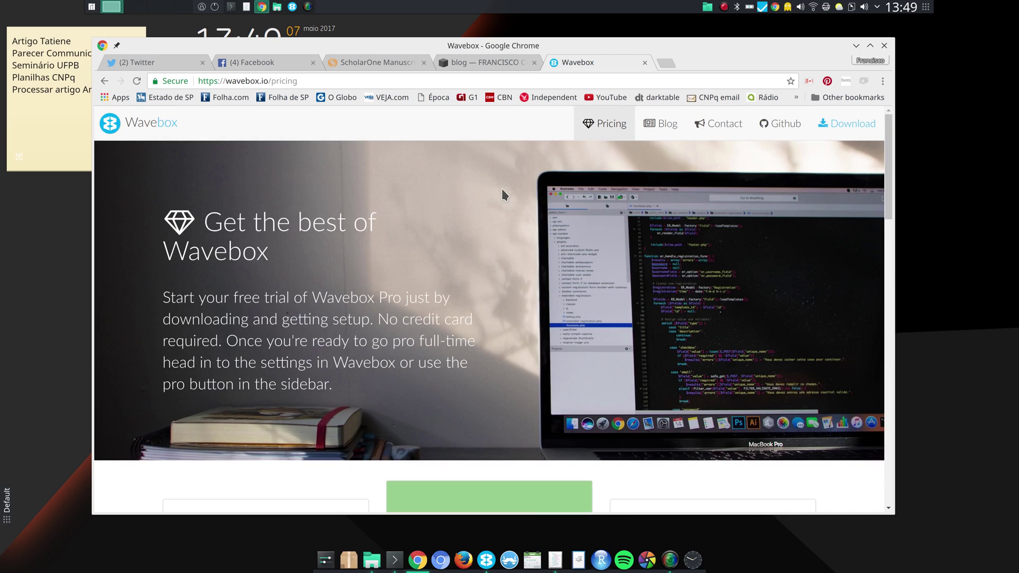
pyautogui.click(845, 126)
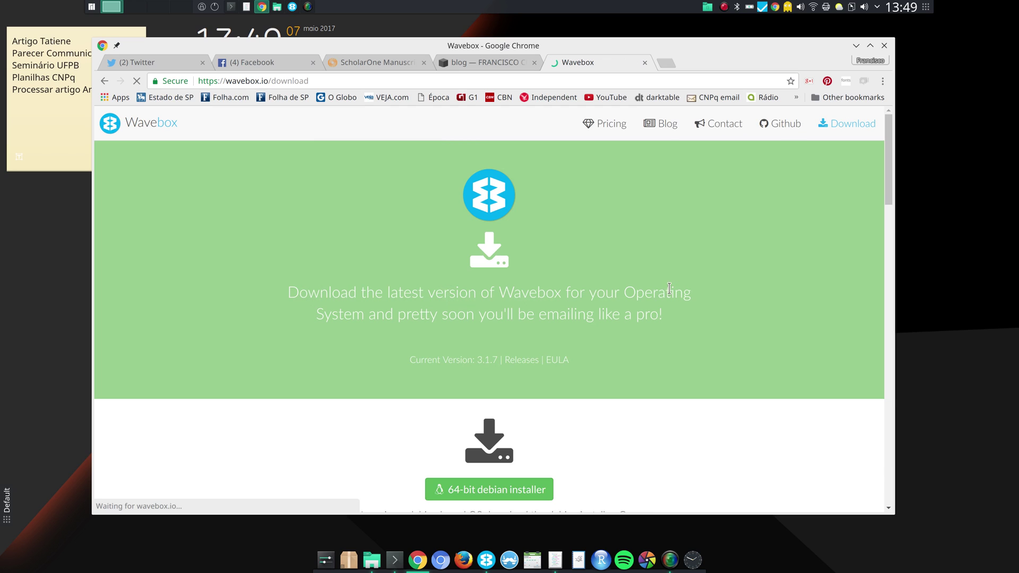
pyautogui.scroll(-6, 660, 295)
pyautogui.scroll(1, 661, 296)
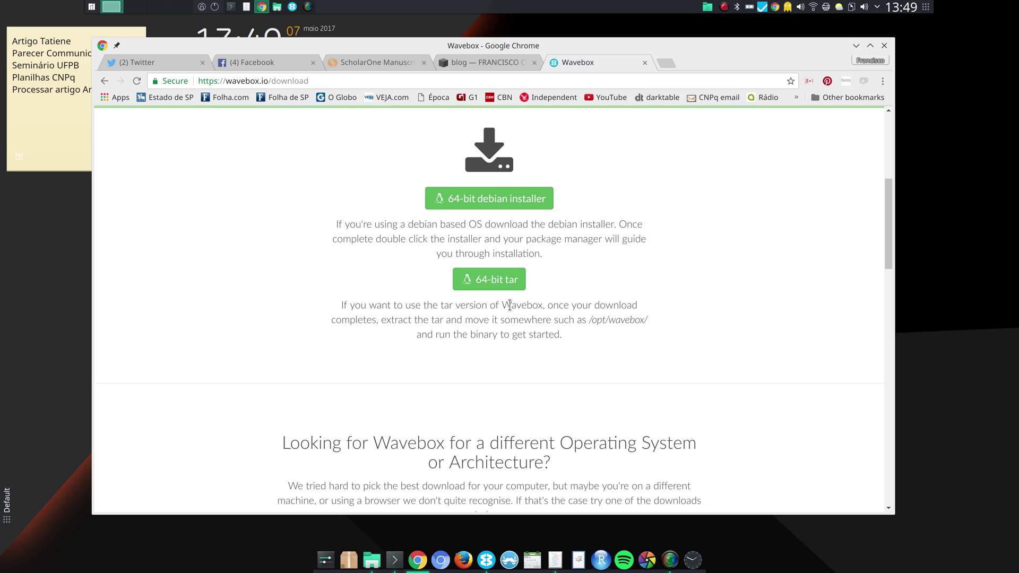
pyautogui.click(856, 46)
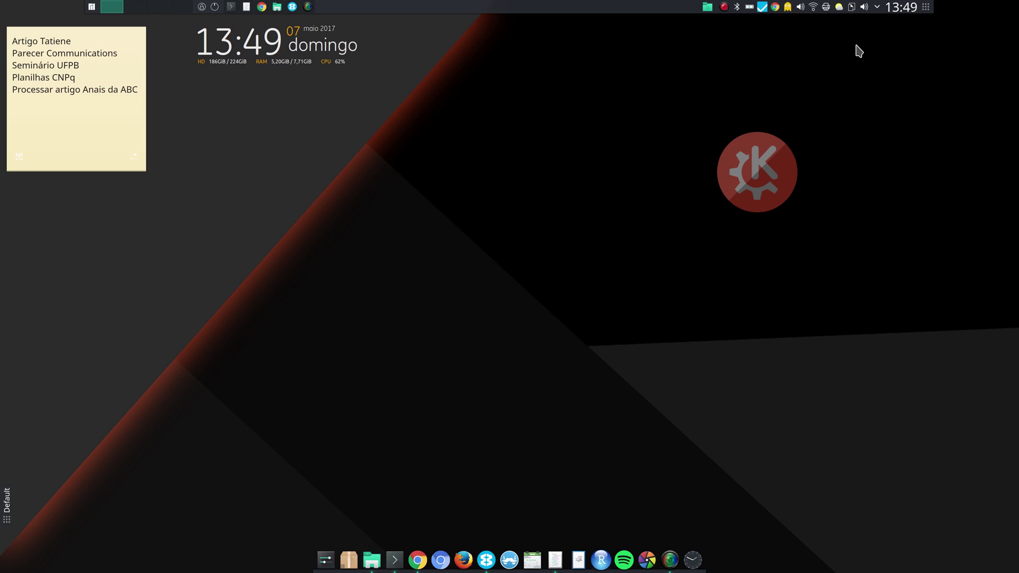
# - In Yakuake, type 'yaourt -S wavebox-bin', erase it, and hide the terminal again
pyautogui.press('F12')
pyautogui.write('yao')
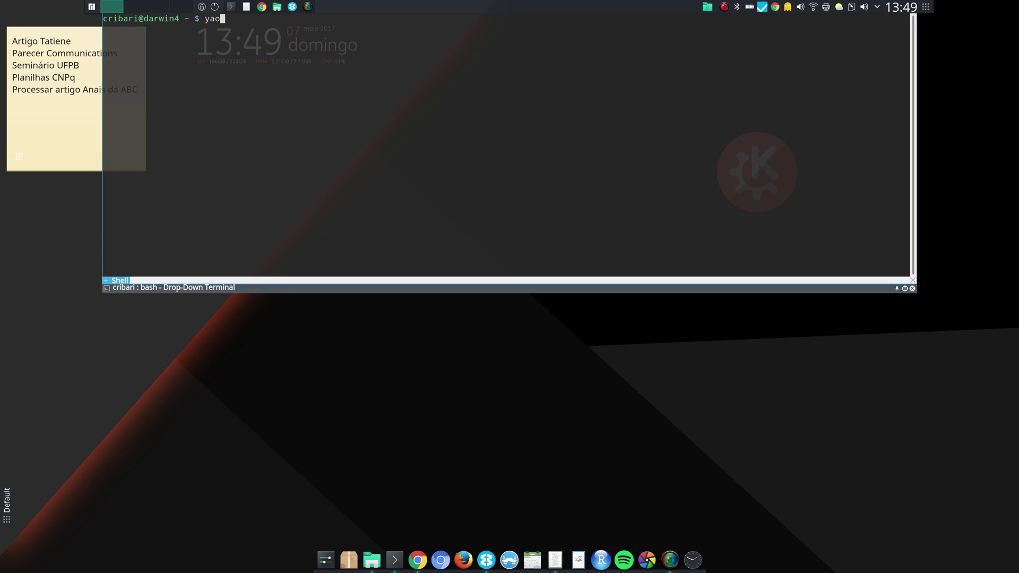
pyautogui.write('urt -S')
pyautogui.write('wavebox-bin')
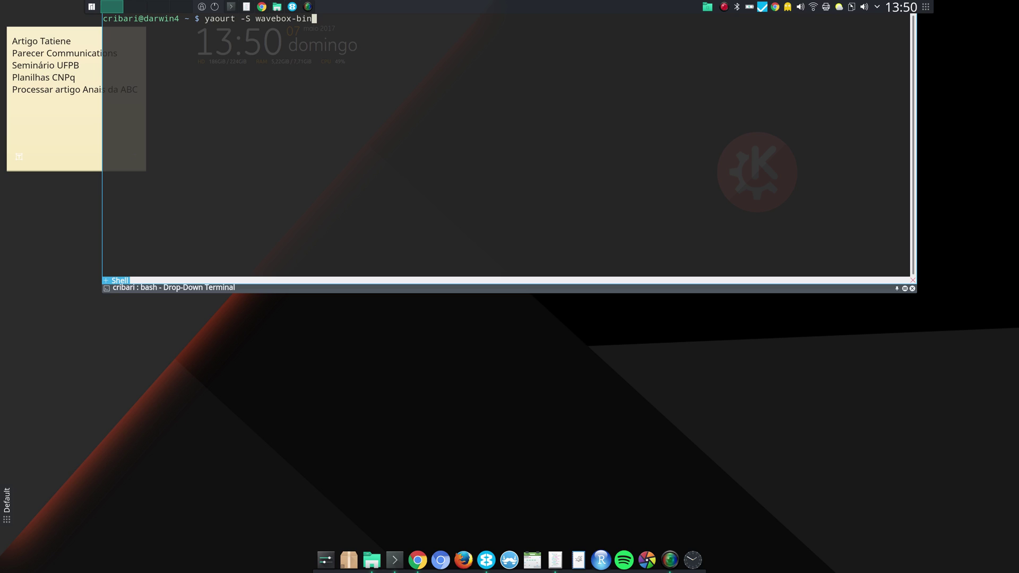
pyautogui.press('BackSpace')
pyautogui.press('BackSpace')
pyautogui.press('BackSpace')
pyautogui.press('BackSpace')
pyautogui.press('BackSpace')
pyautogui.press('BackSpace')
pyautogui.press('BackSpace')
pyautogui.press('BackSpace')
pyautogui.press('BackSpace')
pyautogui.press('BackSpace')
pyautogui.press('BackSpace')
pyautogui.press('BackSpace')
pyautogui.press('BackSpace')
pyautogui.press('BackSpace')
pyautogui.press('BackSpace')
pyautogui.press('BackSpace')
pyautogui.press('BackSpace')
pyautogui.press('BackSpace')
pyautogui.press('BackSpace')
pyautogui.press('BackSpace')
pyautogui.press('F12')
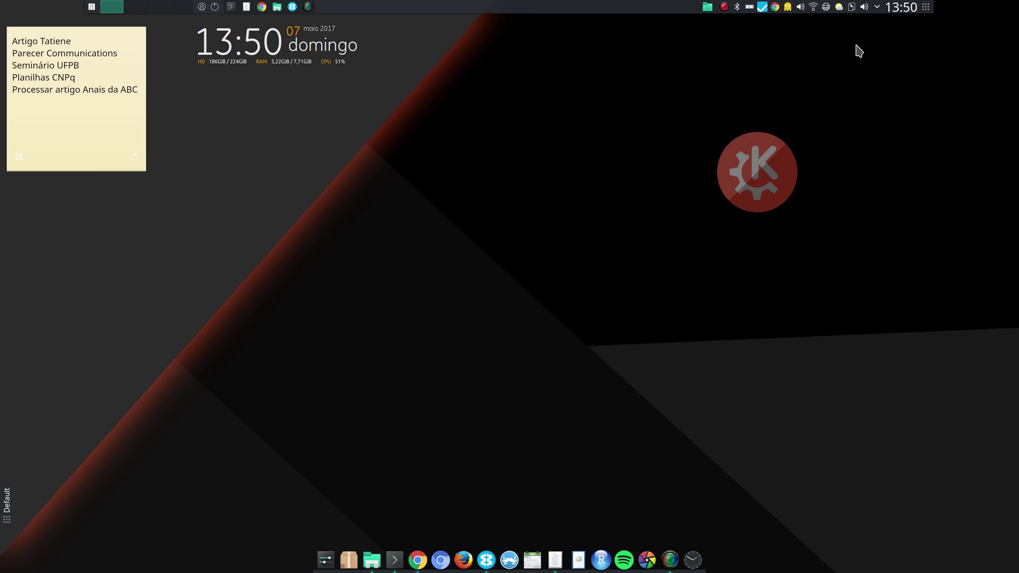